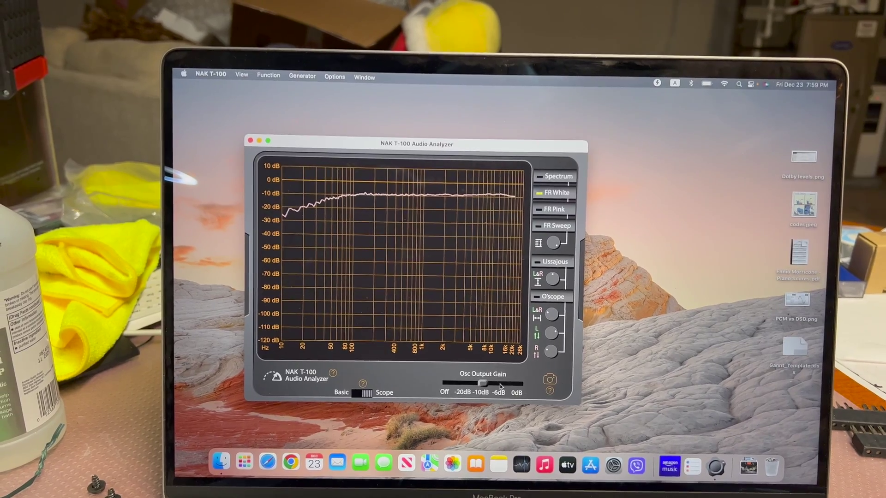
Step: Raise the oscillator output gain to -6 dB
{"action": "left_click", "coordinate": [497, 385]}
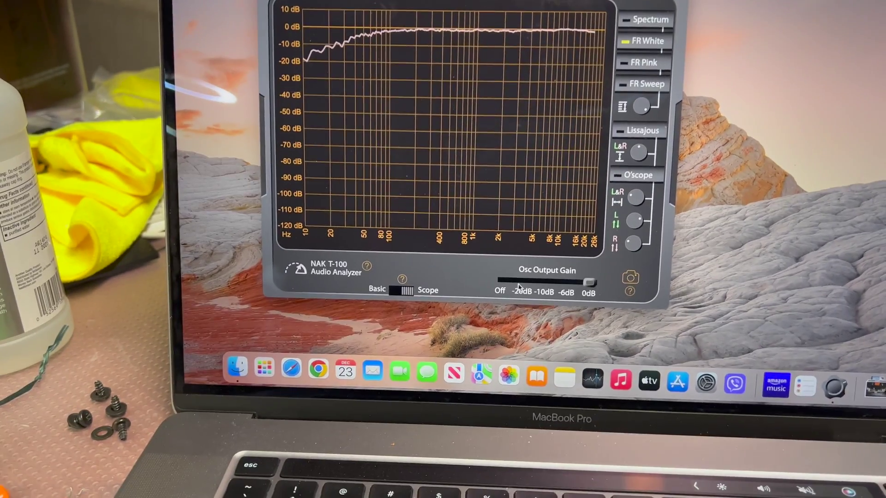
Step: Drop the oscillator output gain to -20 dB
{"action": "left_click", "coordinate": [521, 282]}
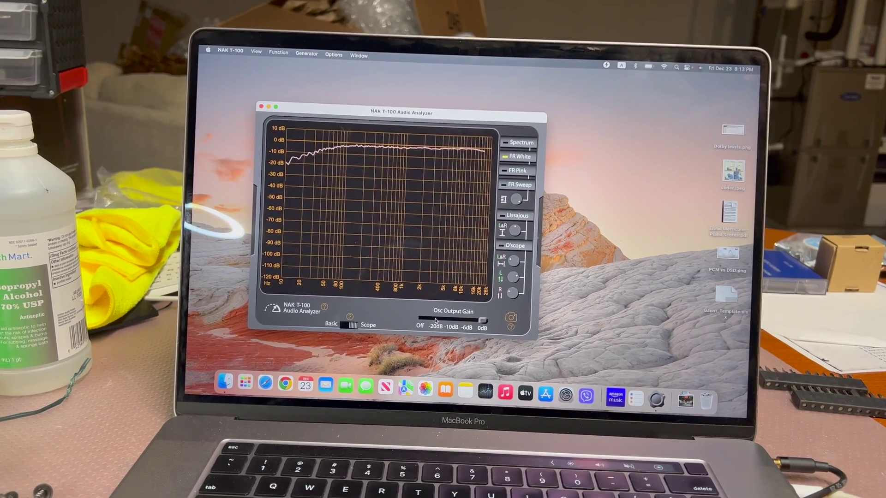
Step: Lower the oscillator output gain to about -20 dB and watch the FR White trace
{"action": "left_click", "coordinate": [436, 321]}
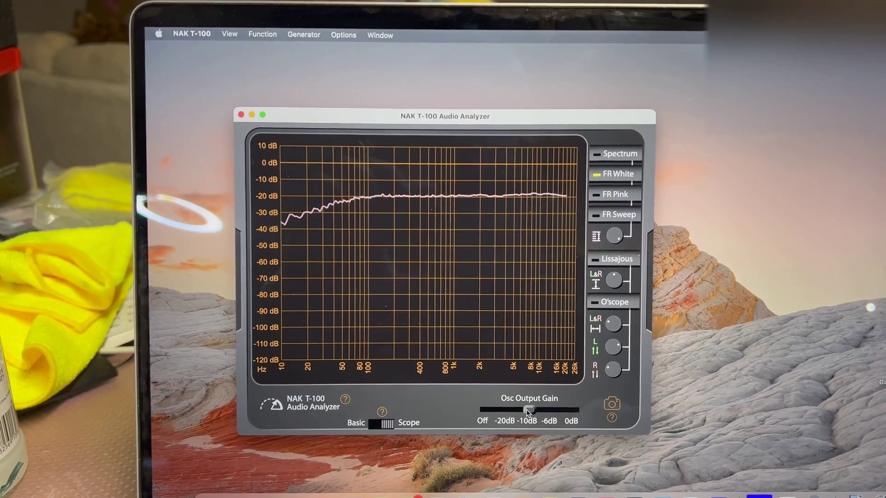
Step: Step the oscillator output gain through -10, -6 and 0 dB, then back to -20 dB
{"action": "left_click_drag", "start_coordinate": [513, 408], "coordinate": [531, 407]}
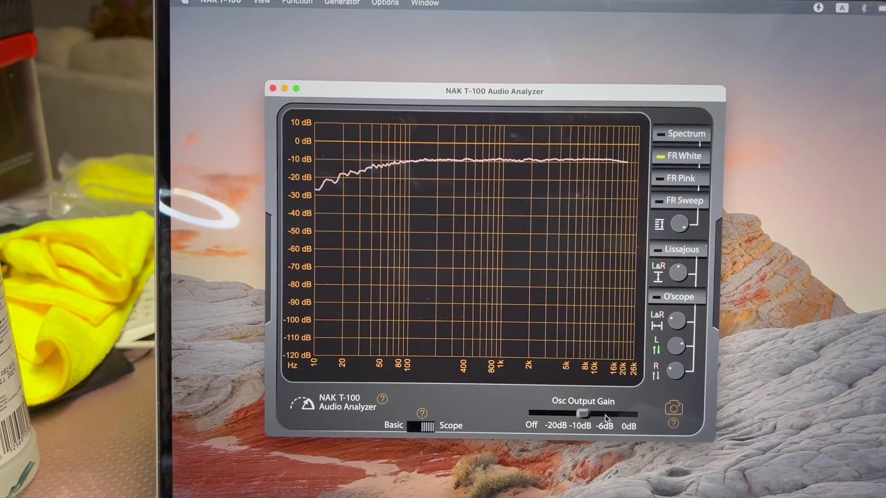
{"action": "left_click", "coordinate": [605, 416]}
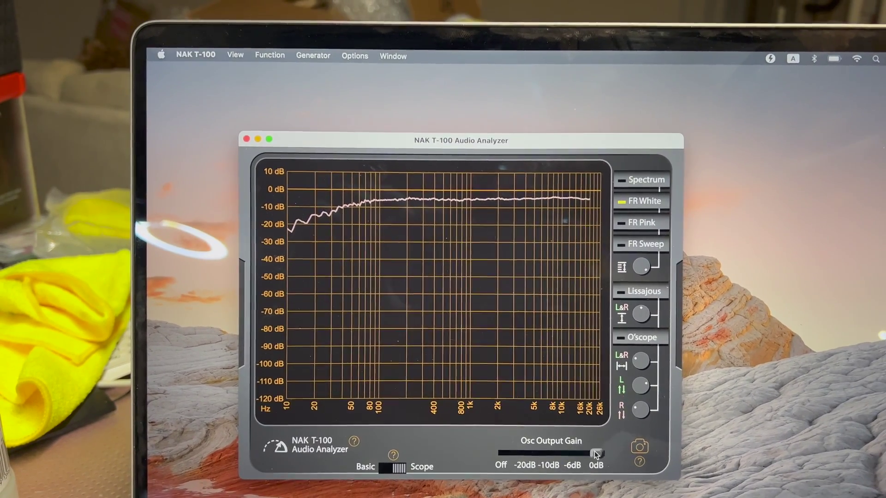
{"action": "left_click", "coordinate": [597, 454]}
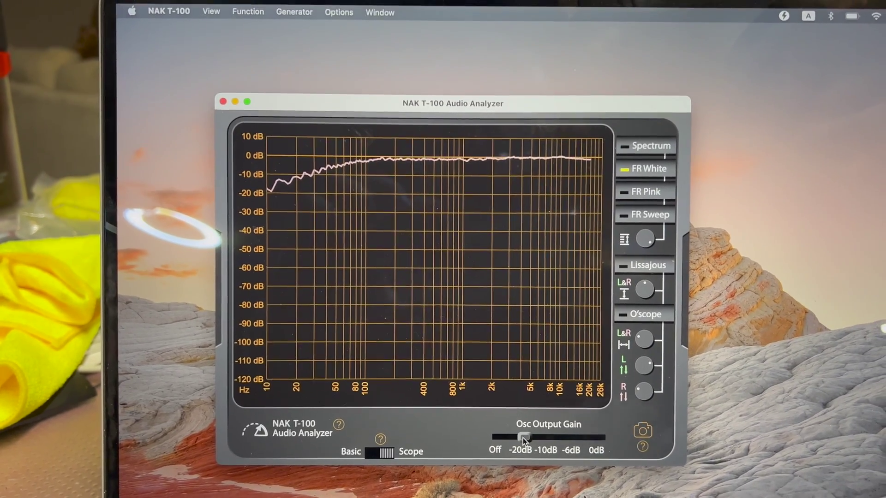
{"action": "left_click", "coordinate": [524, 438]}
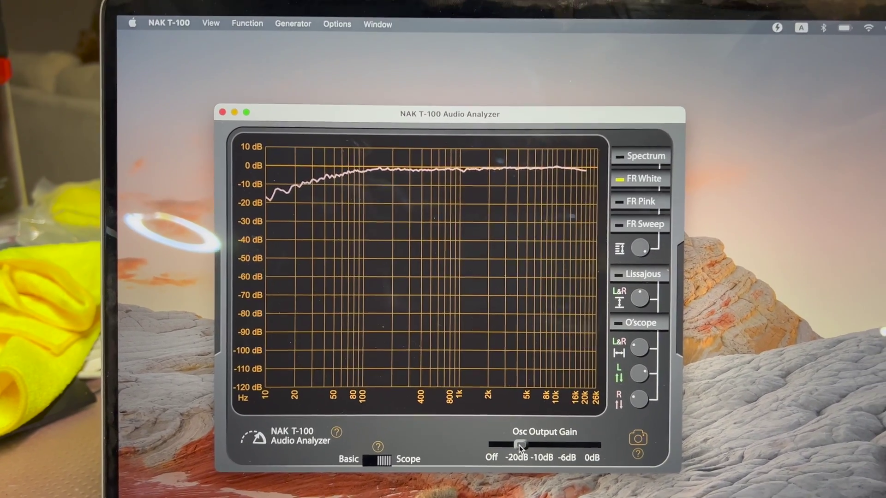